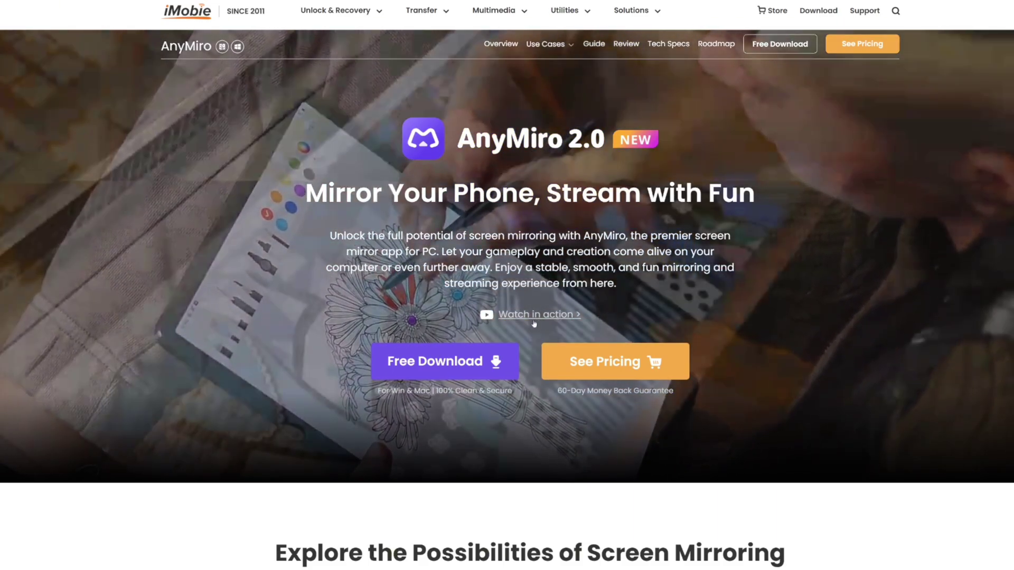
{"action": "scroll", "coordinate": [525, 325], "scroll_direction": "down", "scroll_amount": 5}
{"action": "scroll", "coordinate": [526, 325], "scroll_direction": "down", "scroll_amount": 4}
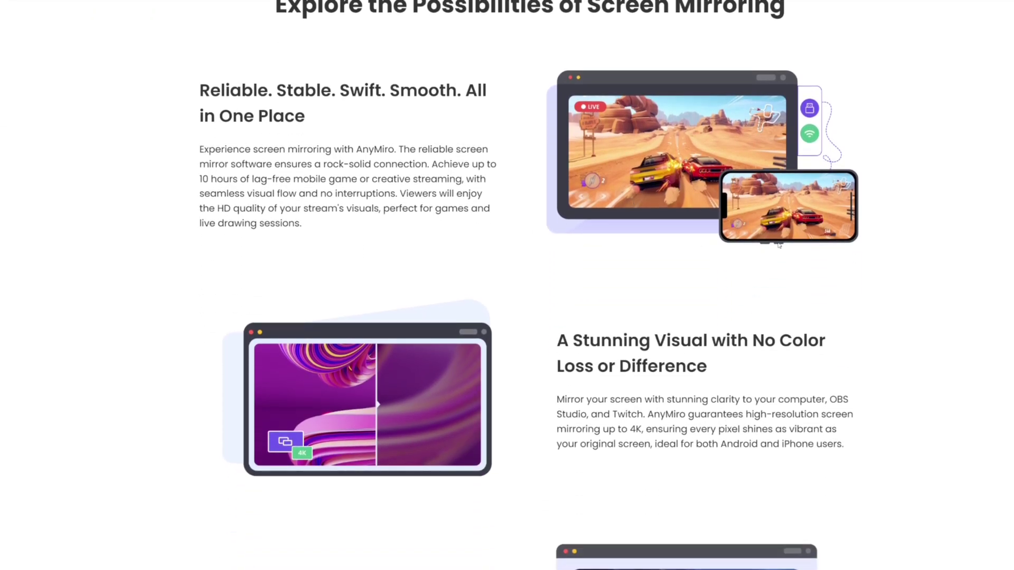
{"action": "scroll", "coordinate": [609, 330], "scroll_direction": "down", "scroll_amount": 4}
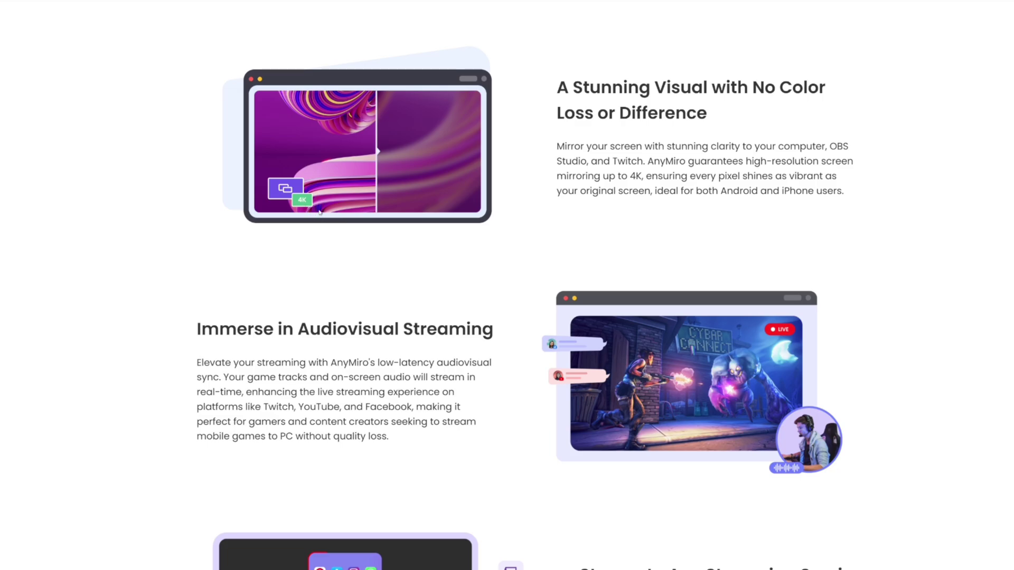
{"action": "scroll", "coordinate": [482, 397], "scroll_direction": "down", "scroll_amount": 5}
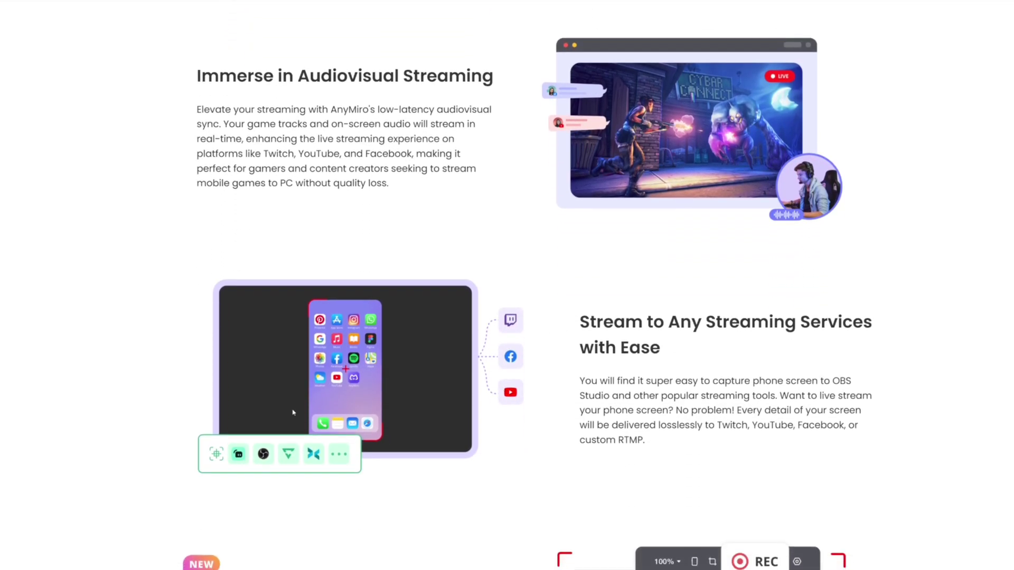
{"action": "scroll", "coordinate": [353, 380], "scroll_direction": "down", "scroll_amount": 4}
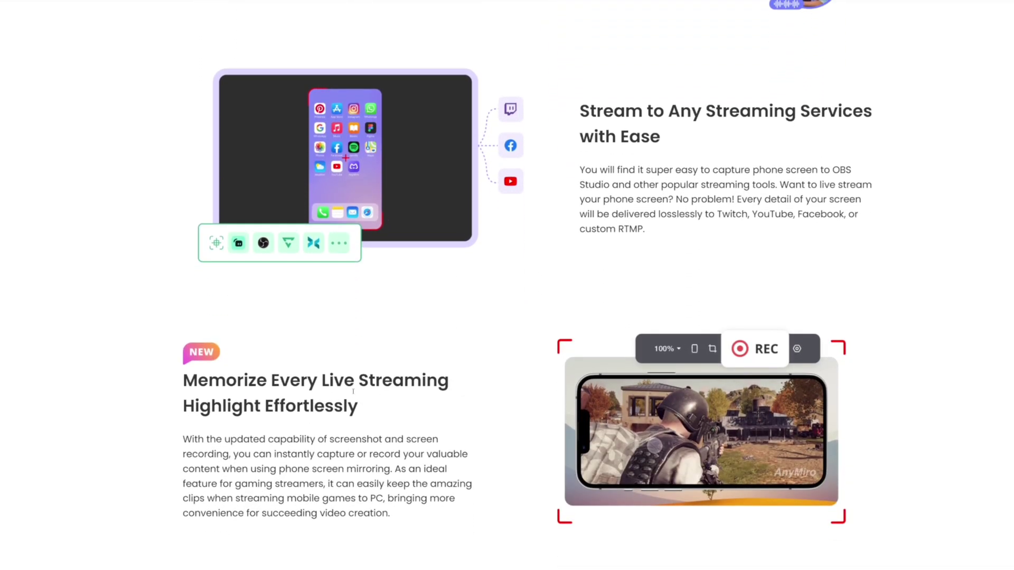
{"action": "scroll", "coordinate": [353, 381], "scroll_direction": "down", "scroll_amount": 6}
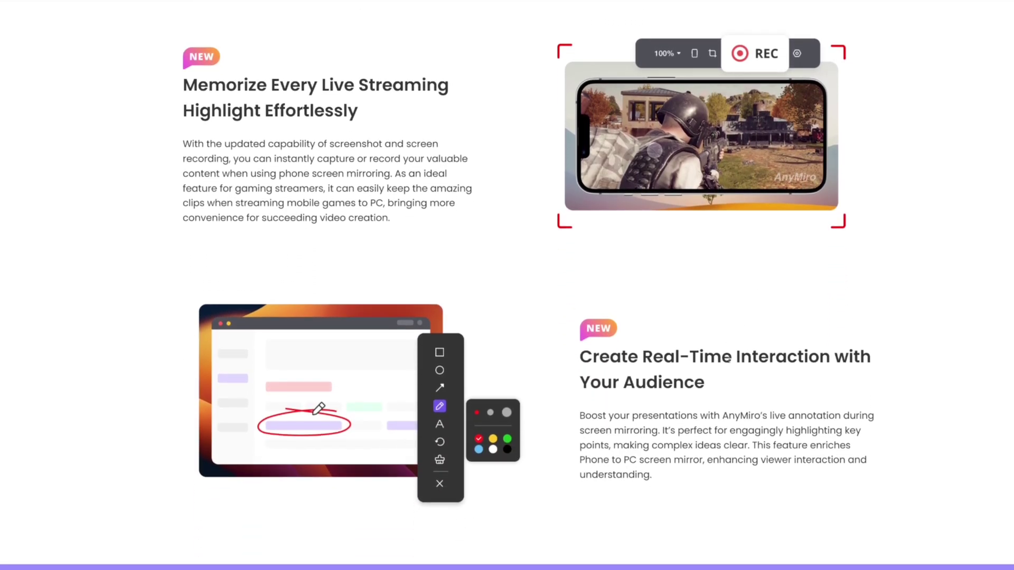
{"action": "scroll", "coordinate": [785, 370], "scroll_direction": "down", "scroll_amount": 8}
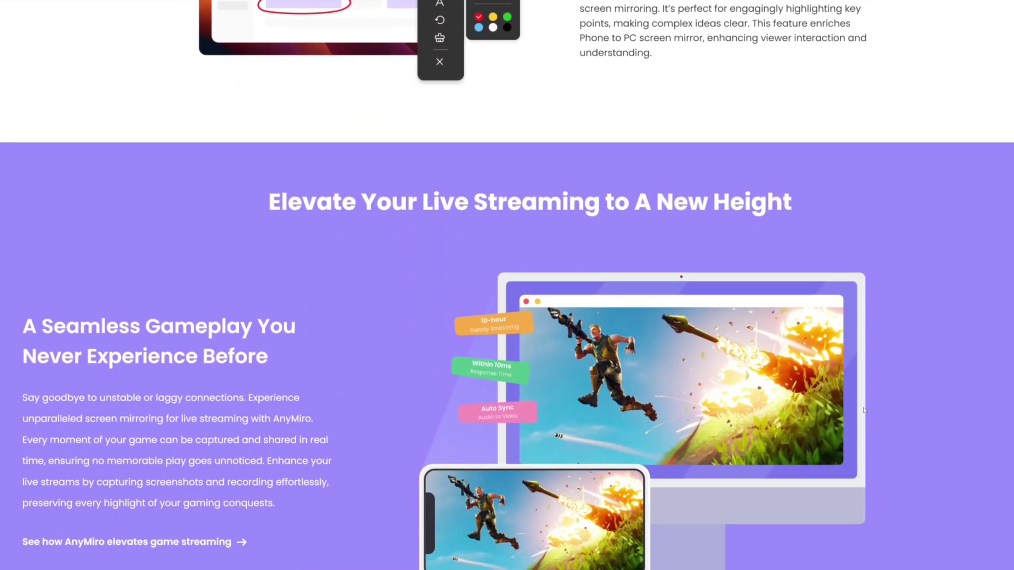
{"action": "scroll", "coordinate": [869, 407], "scroll_direction": "down", "scroll_amount": 3}
{"action": "scroll", "coordinate": [930, 417], "scroll_direction": "up", "scroll_amount": 2}
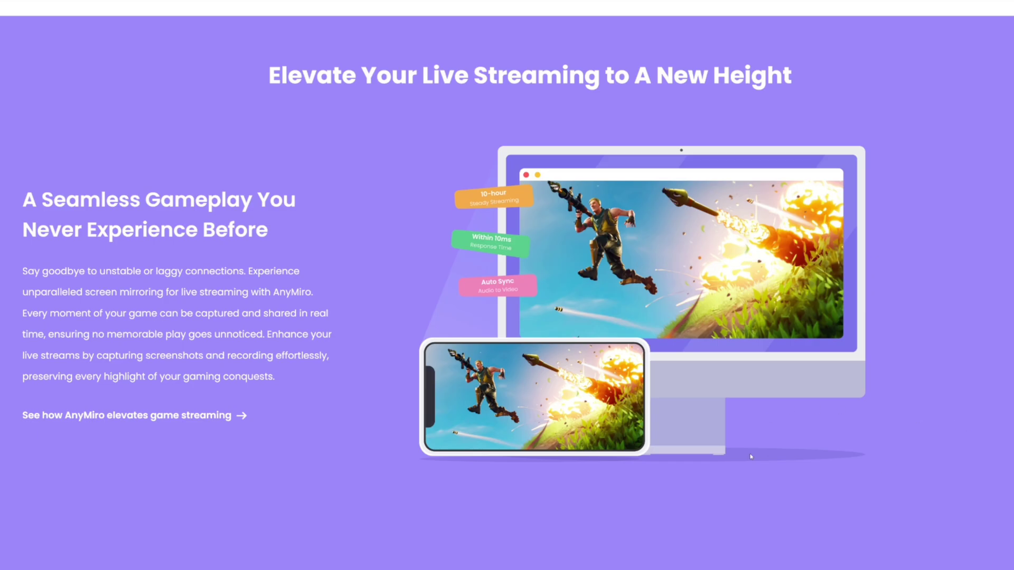
{"action": "scroll", "coordinate": [753, 517], "scroll_direction": "up", "scroll_amount": 20}
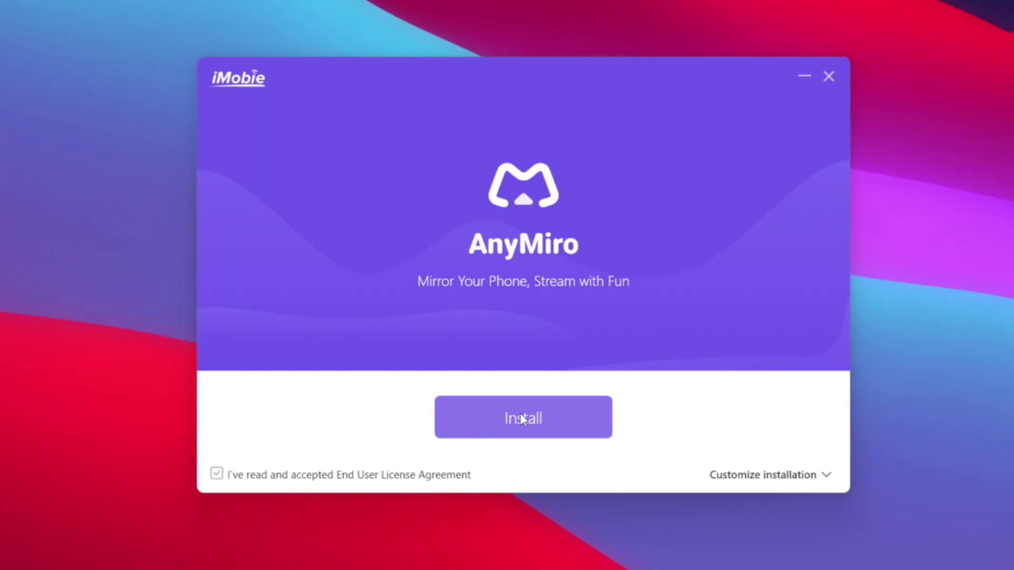
- Install AnyMiro, go to the iMobie account sign-in, then pick Android as the device to mirror
{"action": "left_click", "coordinate": [514, 418]}
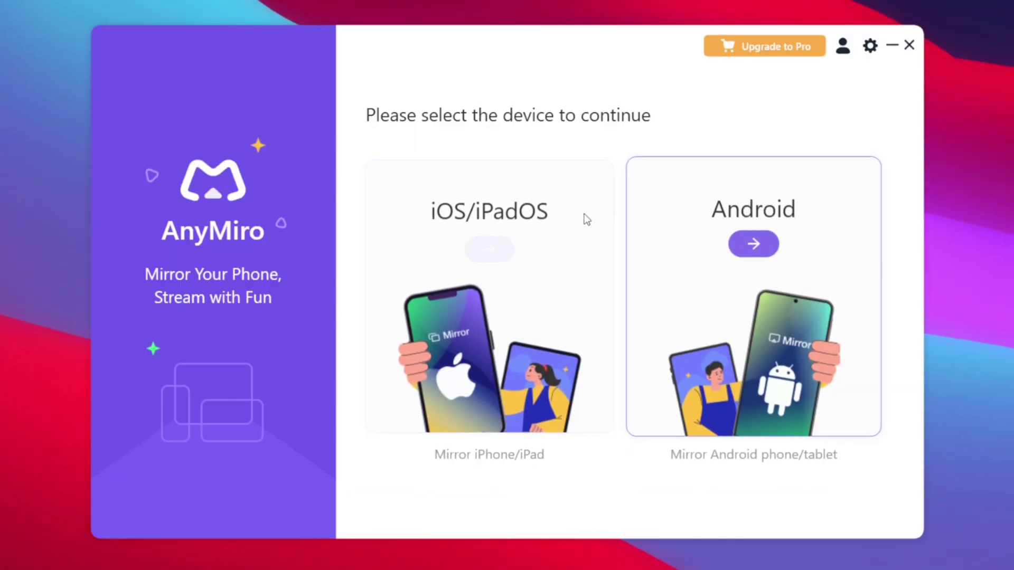
{"action": "left_click", "coordinate": [843, 48]}
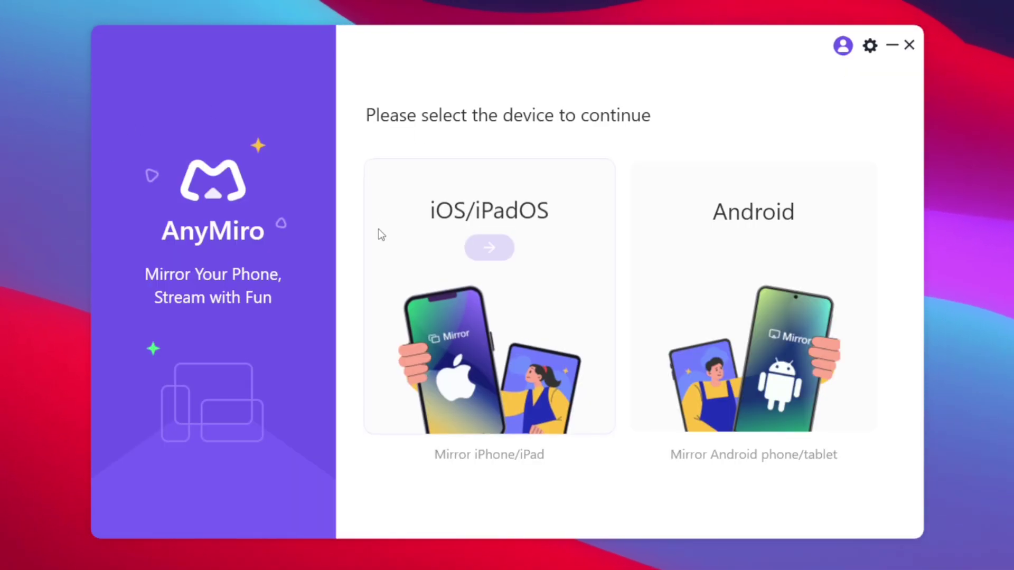
{"action": "mouse_move", "coordinate": [619, 271]}
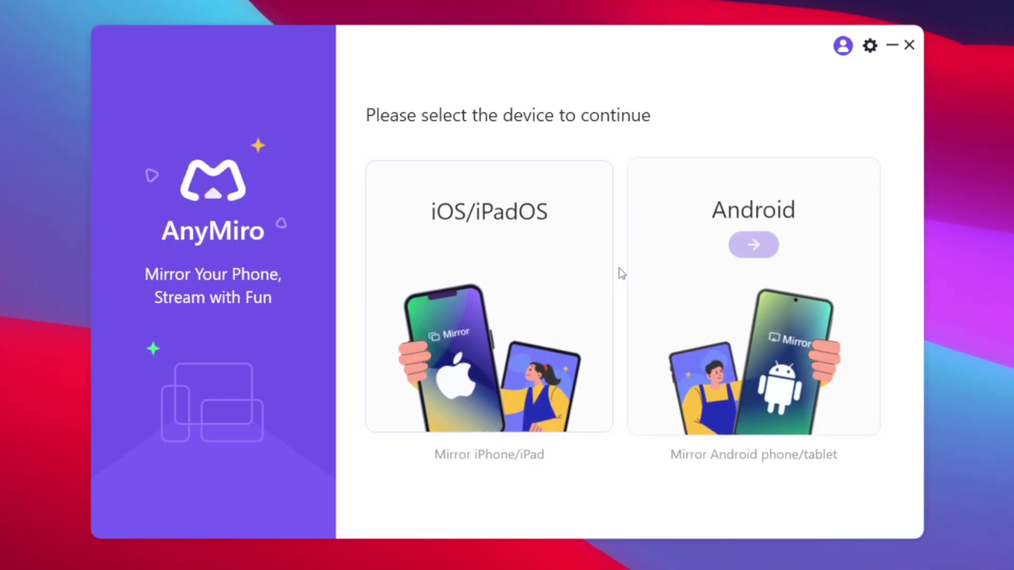
{"action": "left_click", "coordinate": [753, 241]}
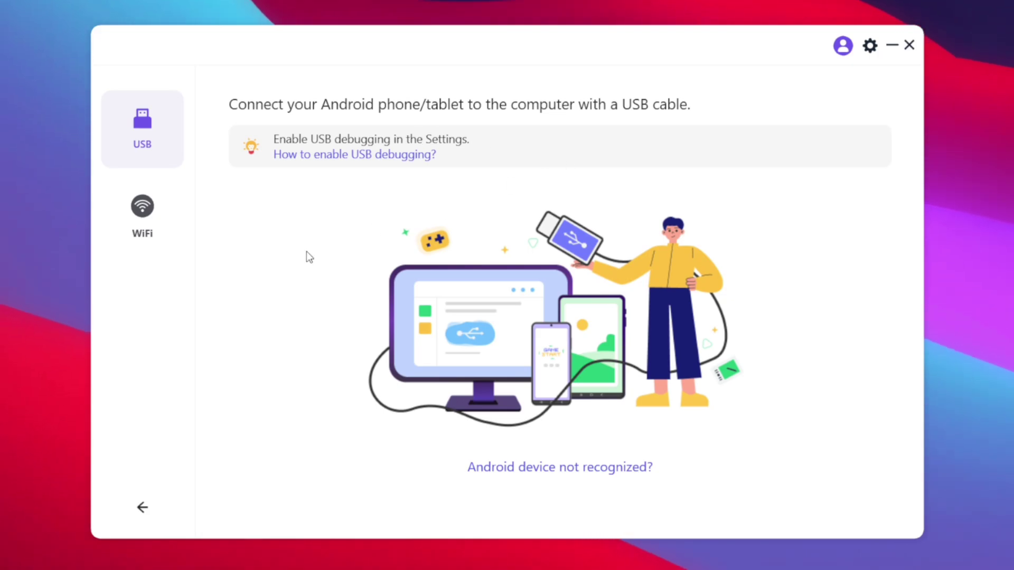
- Glance at Android's Wi-Fi option, then connect the iPhone over Wi-Fi to mirror its home screen
{"action": "left_click", "coordinate": [154, 208]}
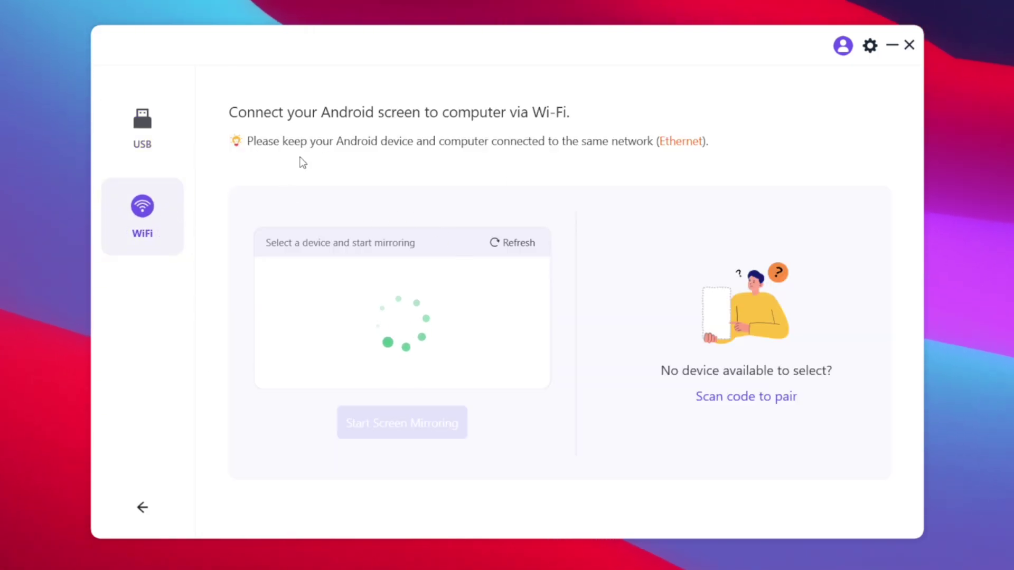
{"action": "left_click", "coordinate": [142, 506]}
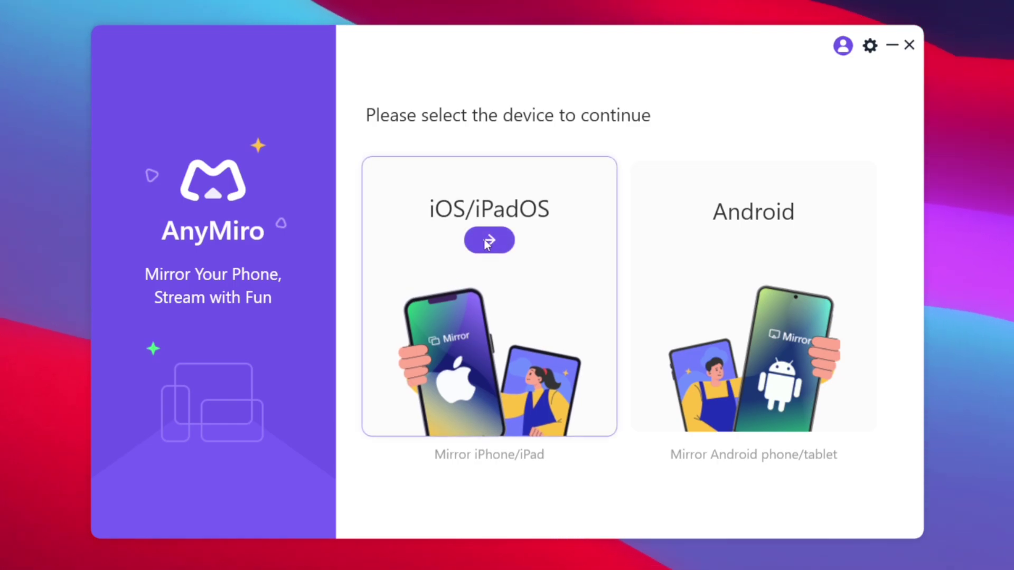
{"action": "left_click", "coordinate": [488, 241]}
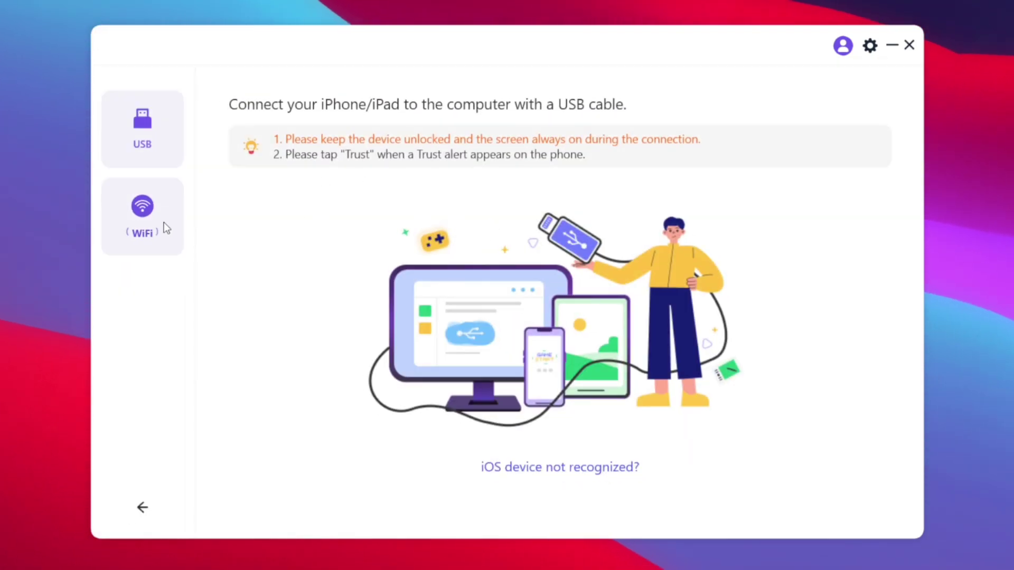
{"action": "left_click", "coordinate": [143, 218]}
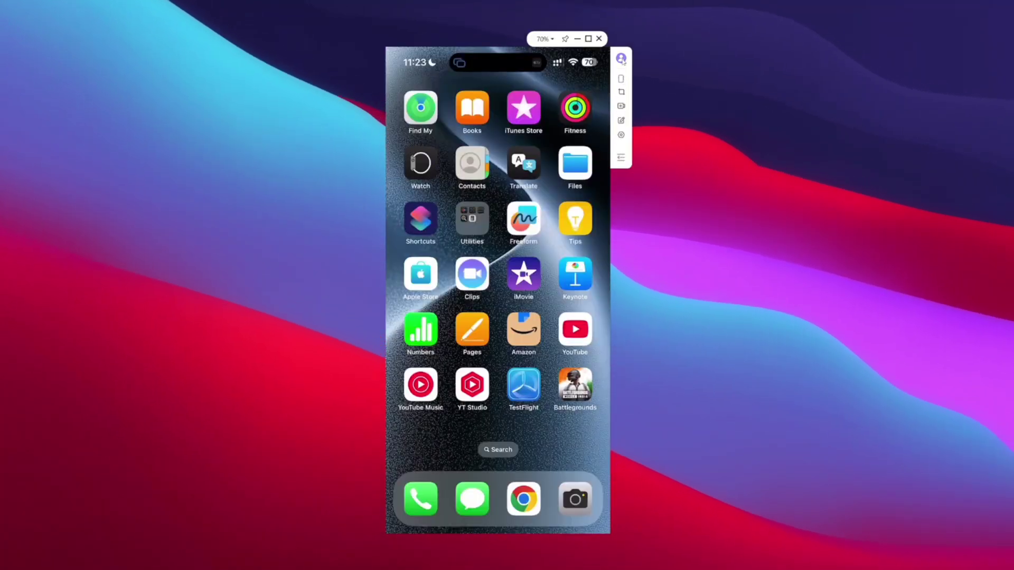
- Show the Preferences General settings with iOS mirroring at 1080P/120FPS and Android at 2K/120FPS
{"action": "left_click", "coordinate": [621, 135]}
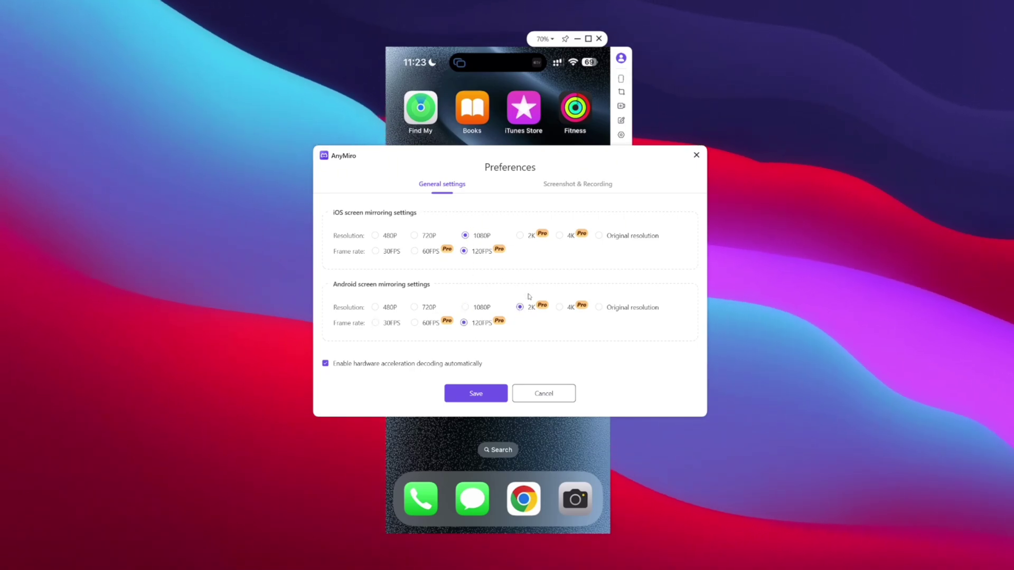
- Save the mirroring preferences, accept the re-mirror notice, then review Screenshot & Recording settings and cancel
{"action": "left_click", "coordinate": [480, 392]}
{"action": "left_click", "coordinate": [586, 303]}
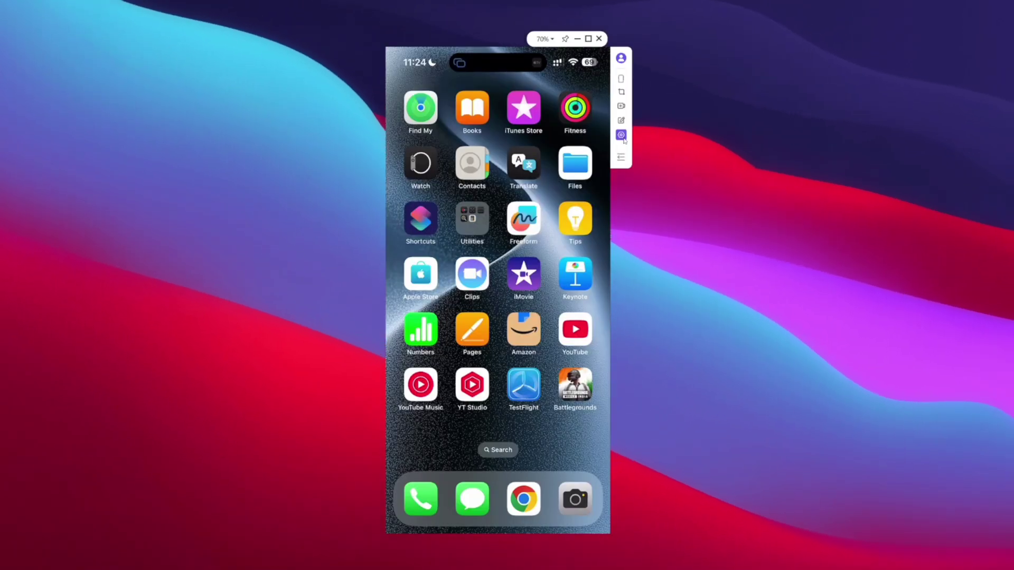
{"action": "left_click", "coordinate": [621, 135]}
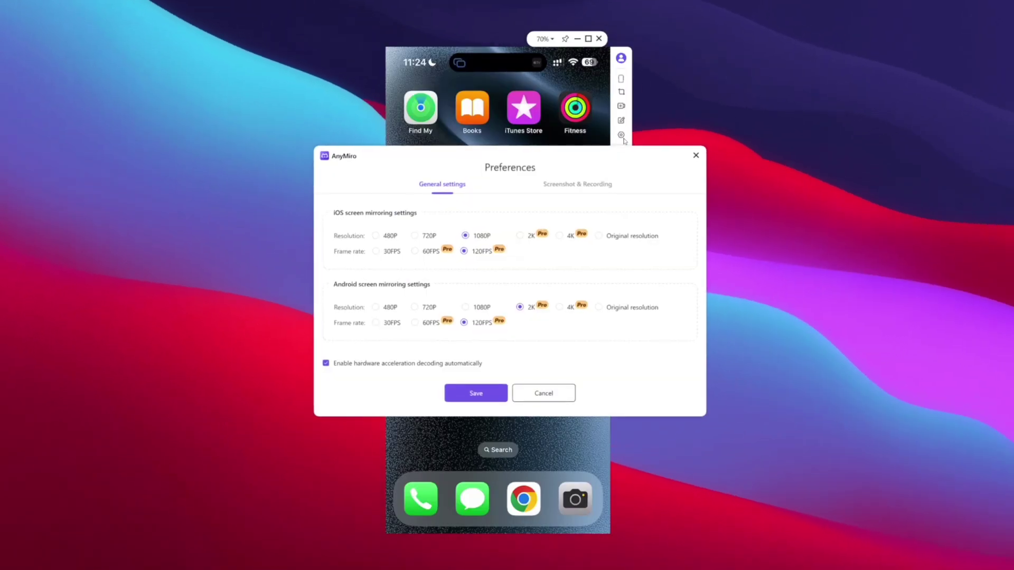
{"action": "left_click", "coordinate": [550, 187]}
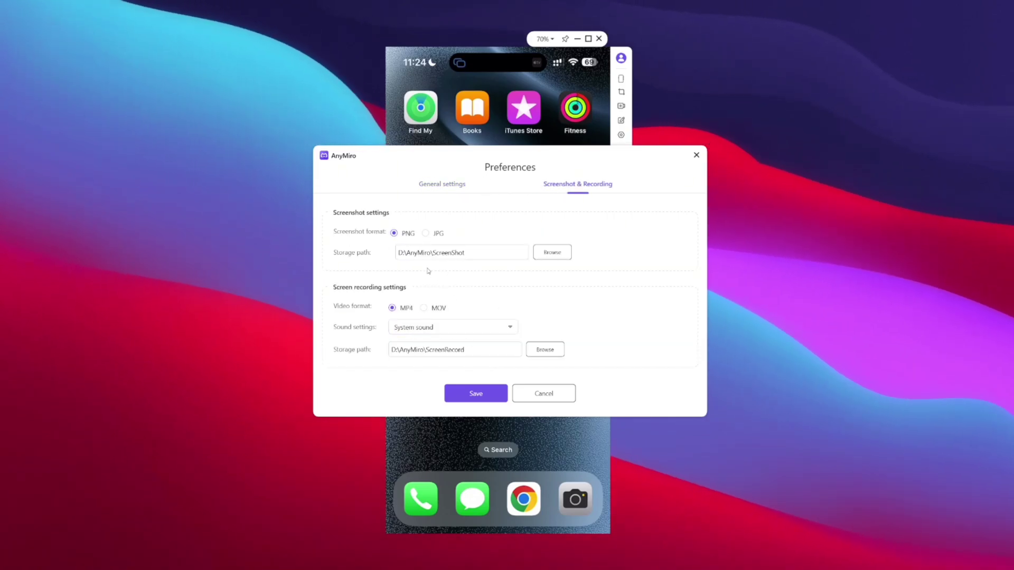
{"action": "left_click", "coordinate": [533, 393]}
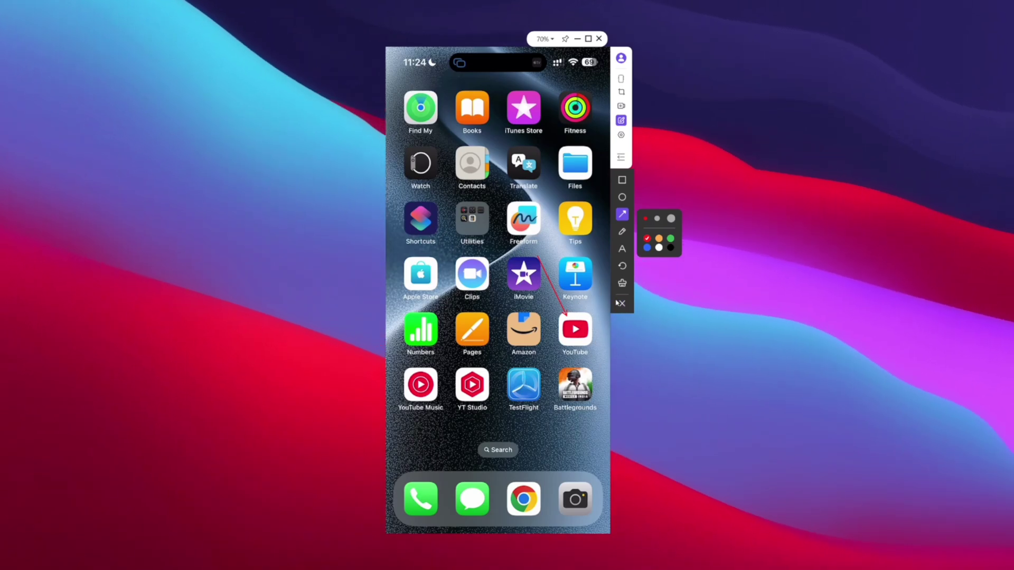
- Take two screenshots of the mirrored iPhone home screen from the side toolbar
{"action": "left_click", "coordinate": [622, 92]}
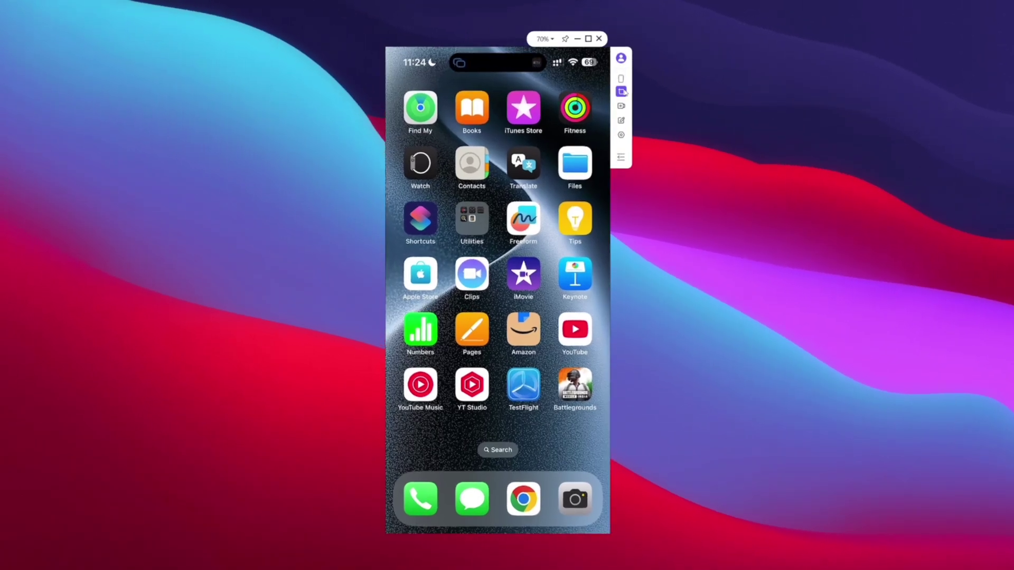
{"action": "left_click", "coordinate": [623, 88]}
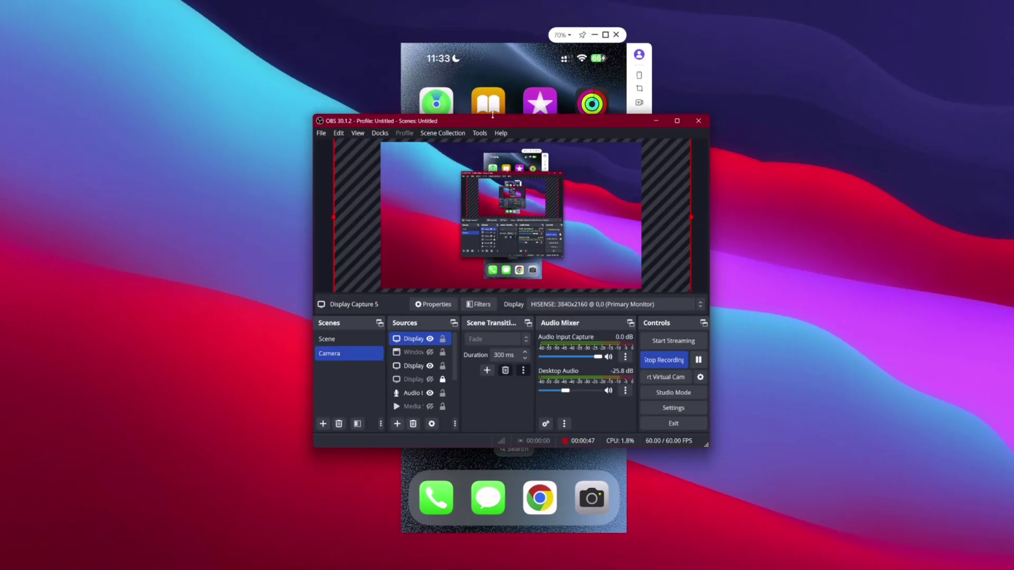
- Add a Window Capture 2 source for '[AnyMiro.exe]: AnyMiro Livestream' with Capture Audio enabled
{"action": "left_click_drag", "start_coordinate": [495, 121], "coordinate": [504, 59]}
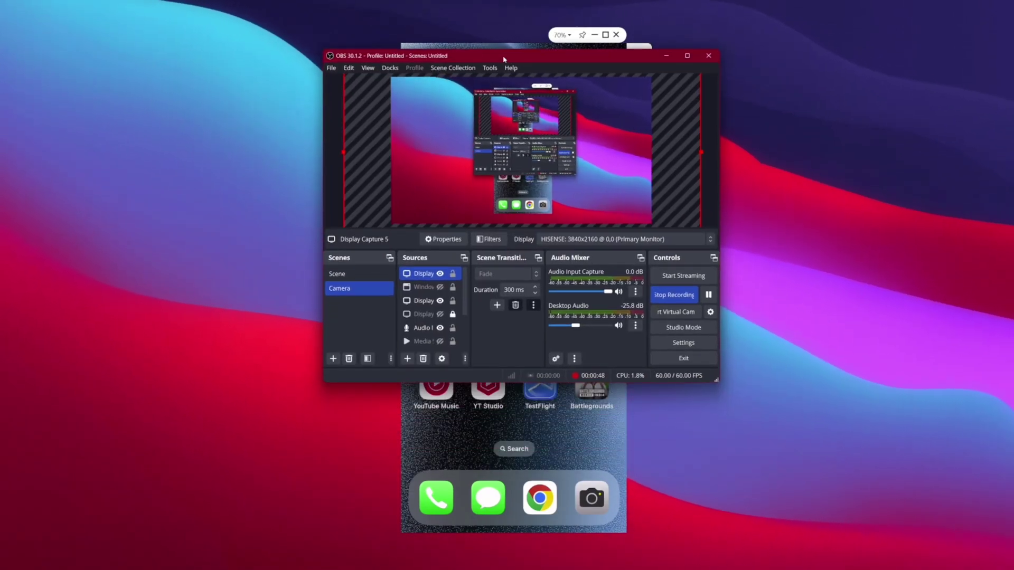
{"action": "left_click", "coordinate": [407, 359]}
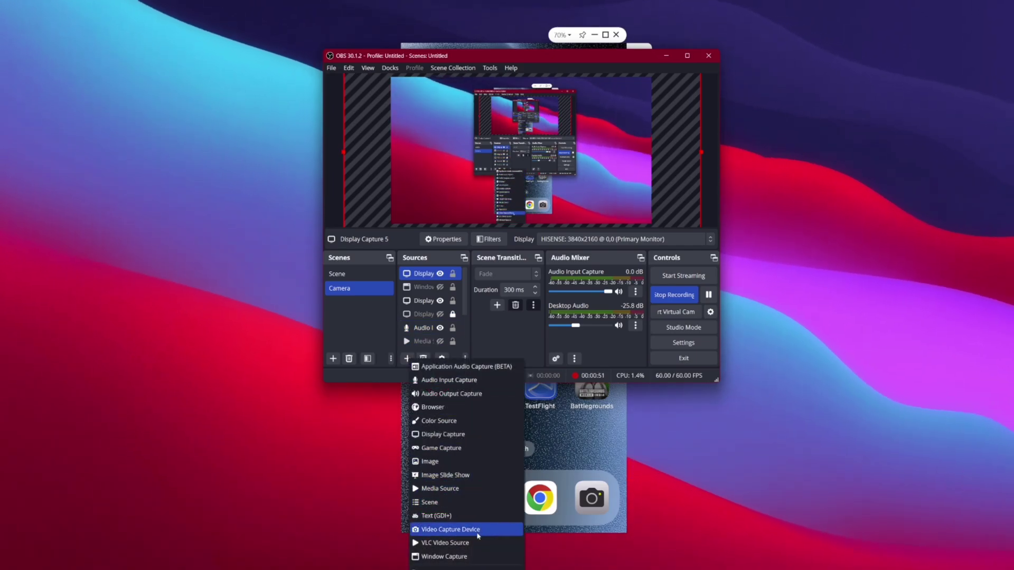
{"action": "left_click", "coordinate": [461, 556]}
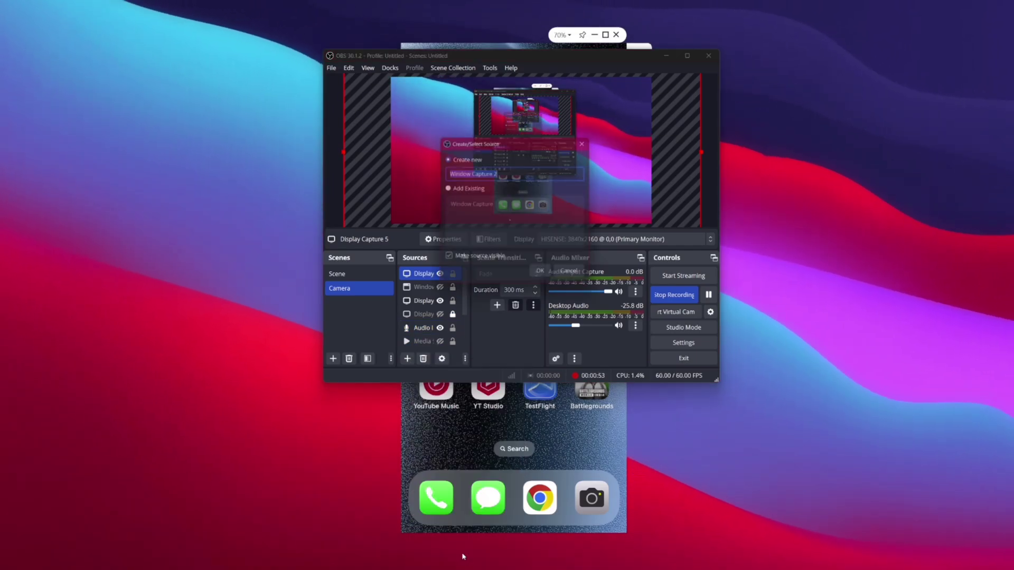
{"action": "left_click", "coordinate": [543, 276]}
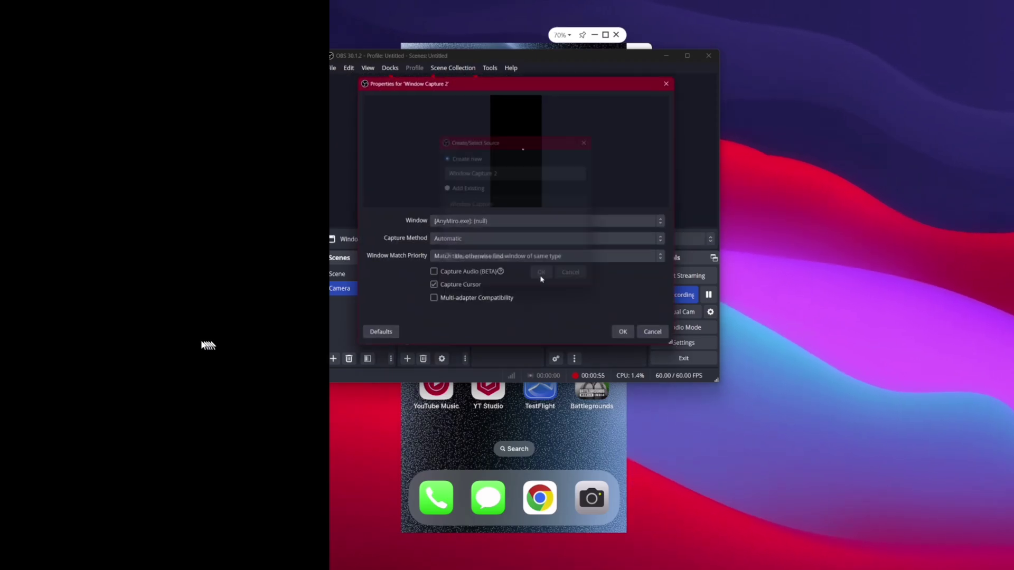
{"action": "left_click", "coordinate": [525, 221]}
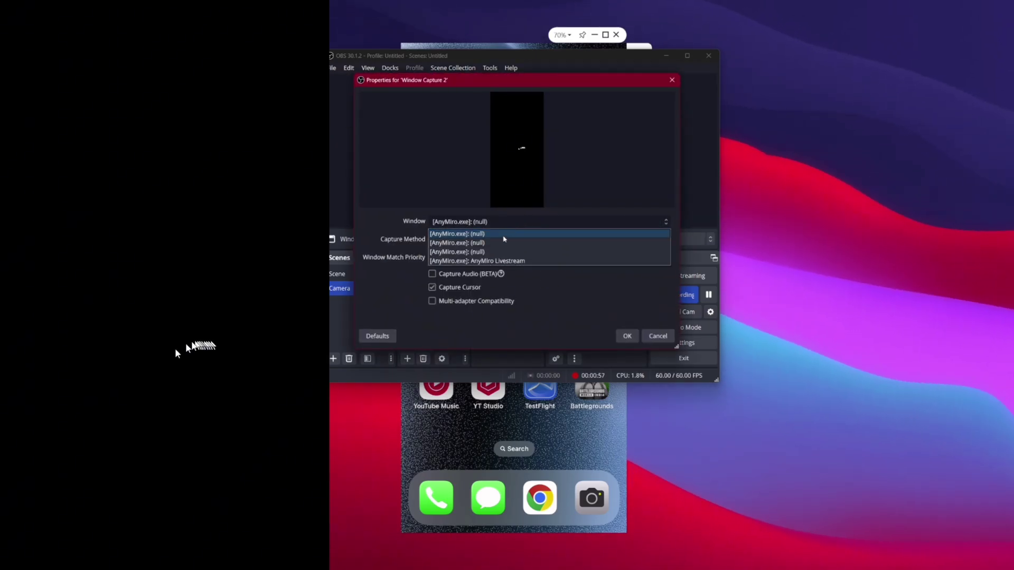
{"action": "left_click", "coordinate": [477, 261]}
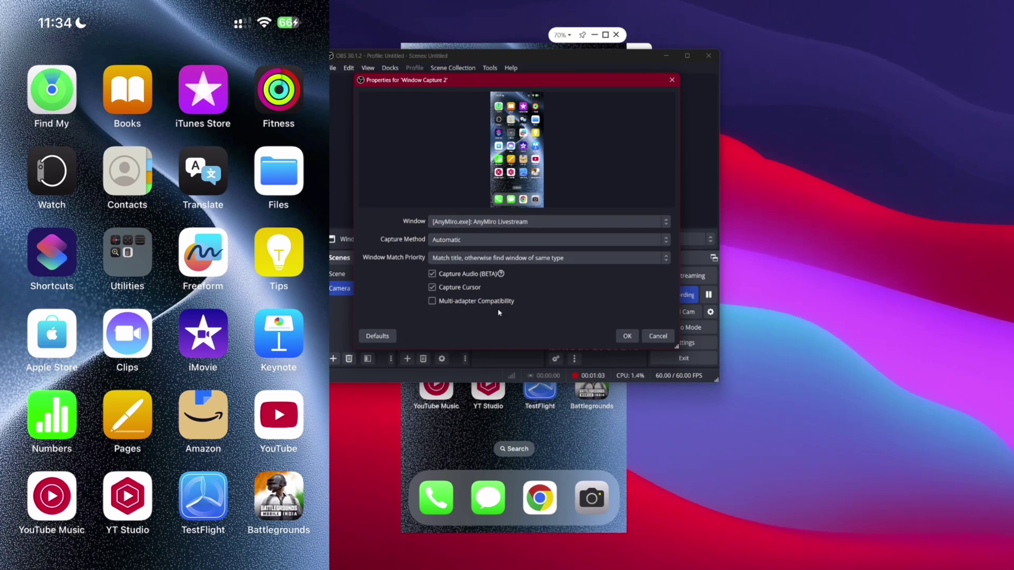
- Confirm the capture properties, place the iPhone image on the preview's left side, and minimize OBS
{"action": "left_click", "coordinate": [628, 337]}
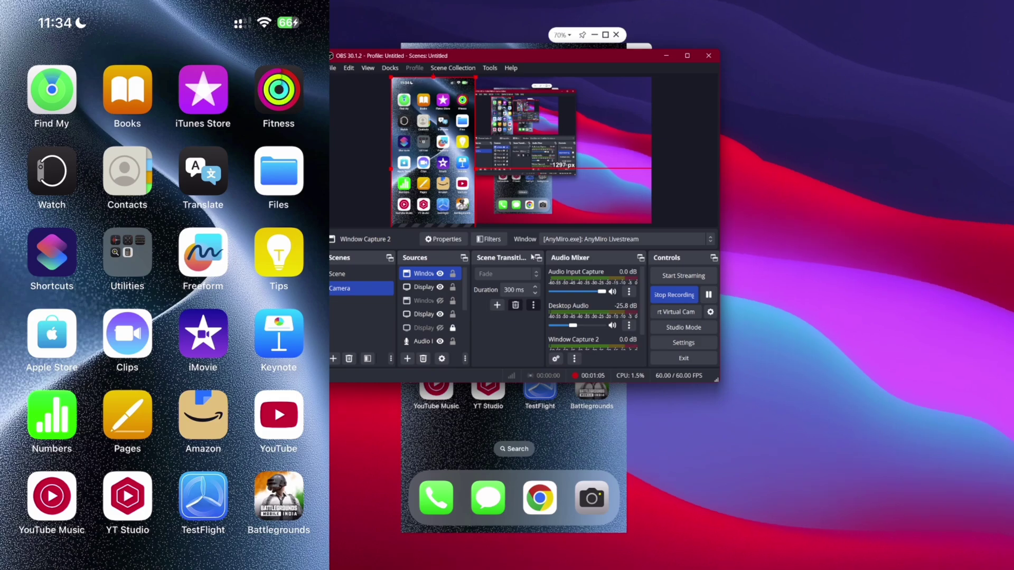
{"action": "left_click_drag", "start_coordinate": [443, 199], "coordinate": [460, 212]}
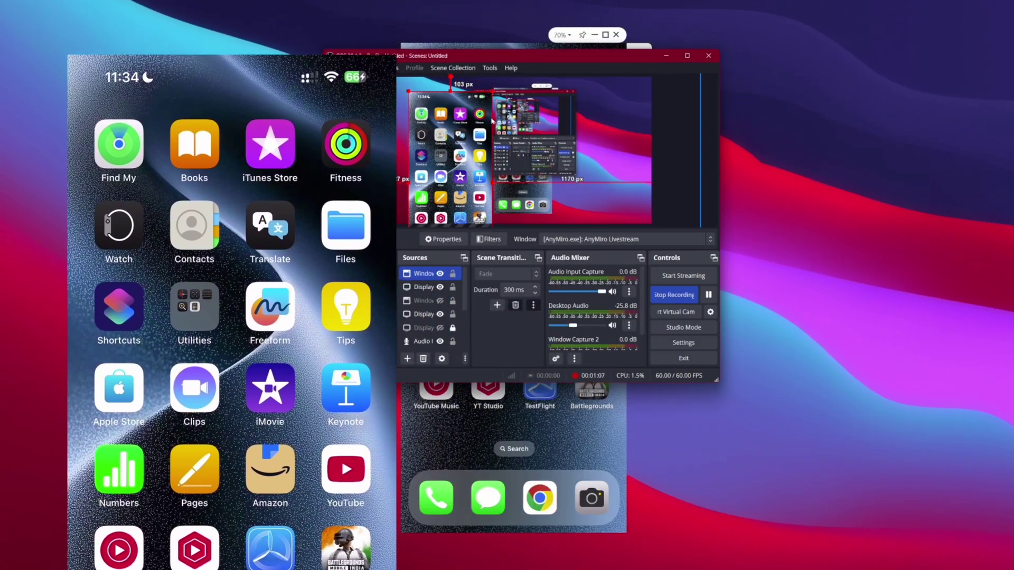
{"action": "left_click_drag", "start_coordinate": [460, 148], "coordinate": [443, 101]}
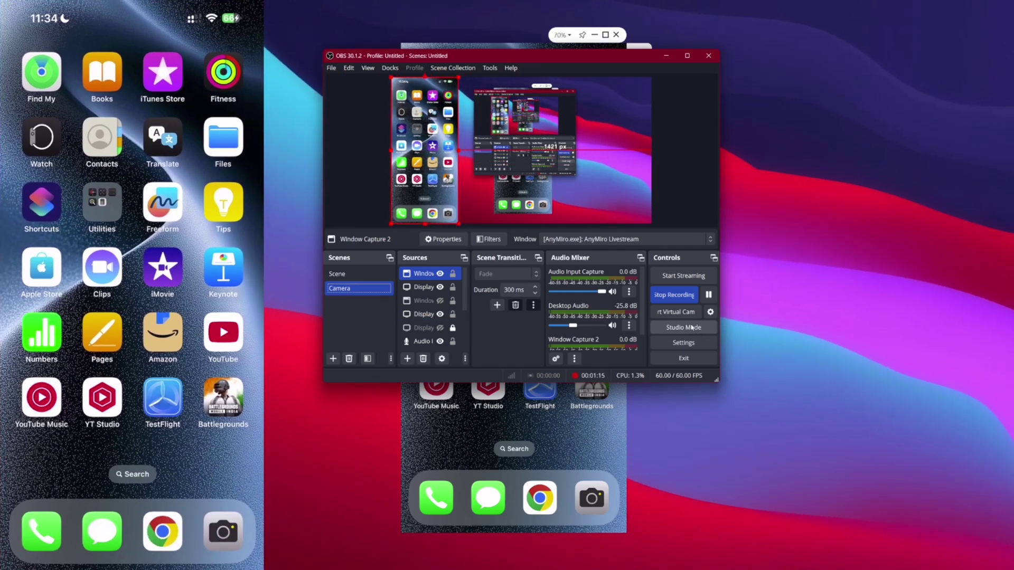
{"action": "left_click", "coordinate": [666, 55]}
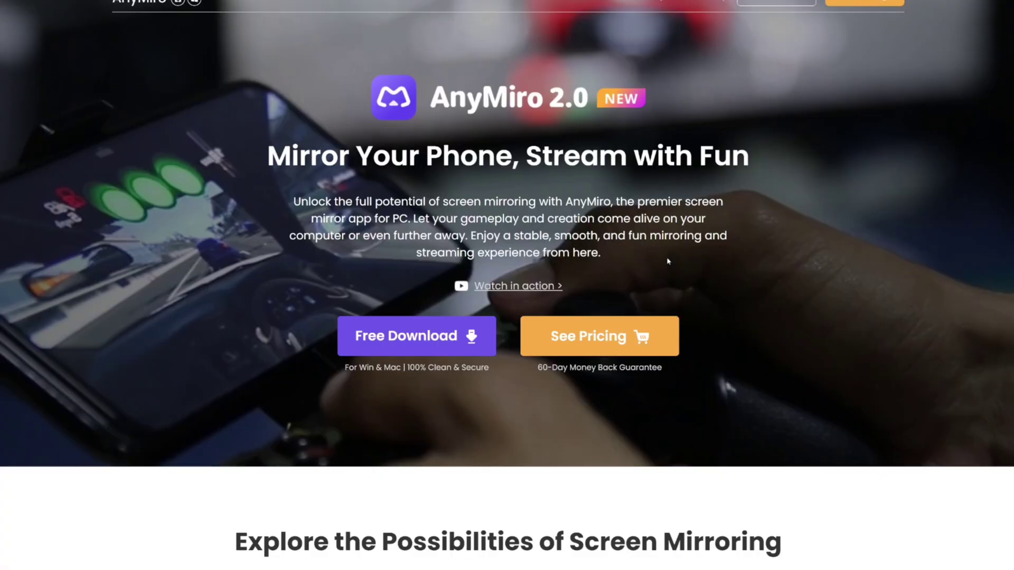
{"action": "scroll", "coordinate": [509, 294], "scroll_direction": "up", "scroll_amount": 1}
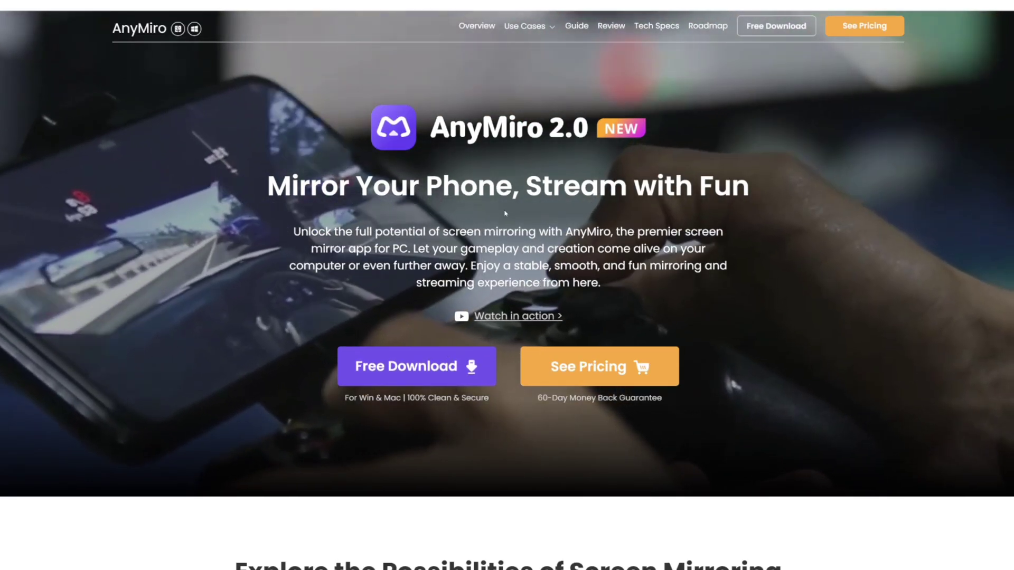